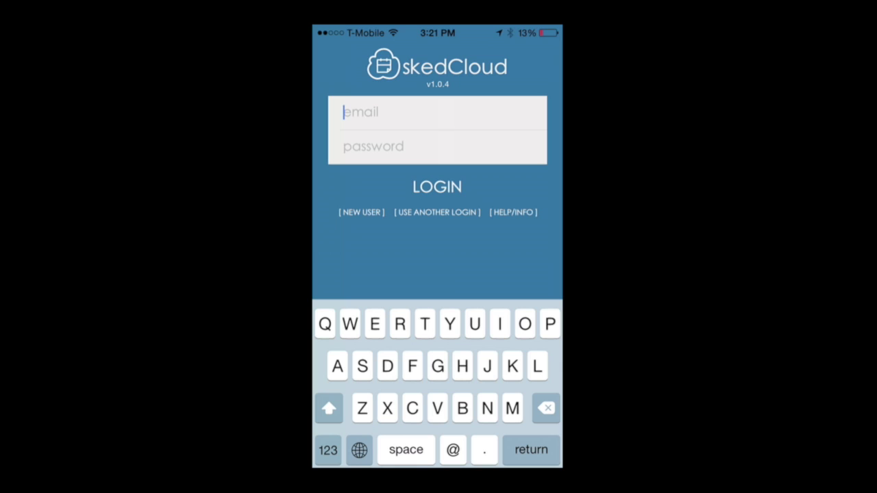
# Open the skedCloud Help/FAQ page from the HELP/INFO options
pyautogui.click(513, 212)
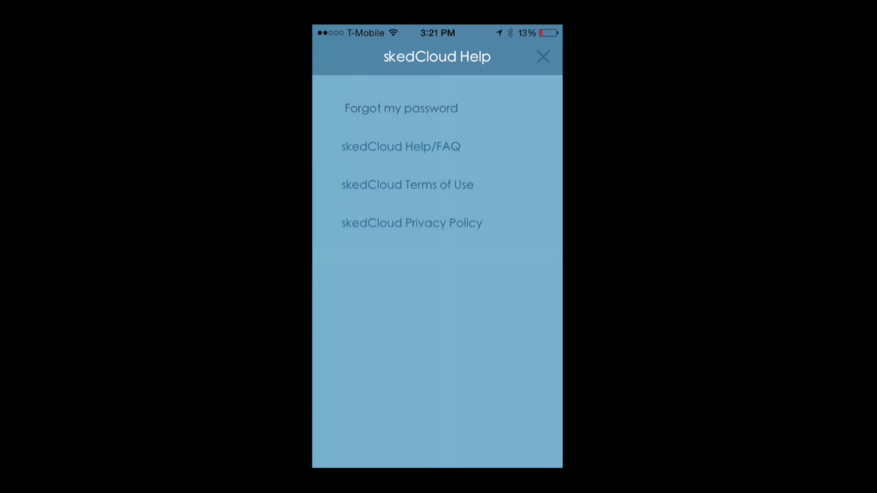
pyautogui.click(401, 145)
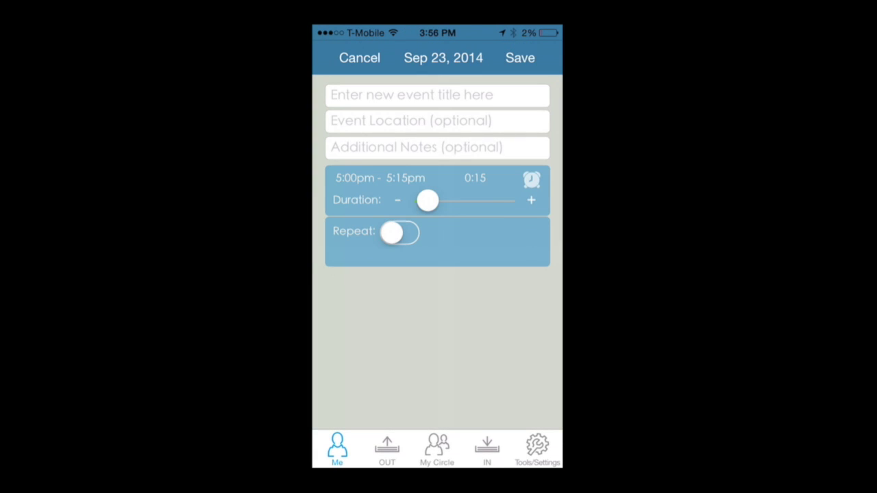
# Enter the event title 'Call Supplier', the work-phone location and a note about the late shipment
pyautogui.click(411, 95)
pyautogui.write('Call Su')
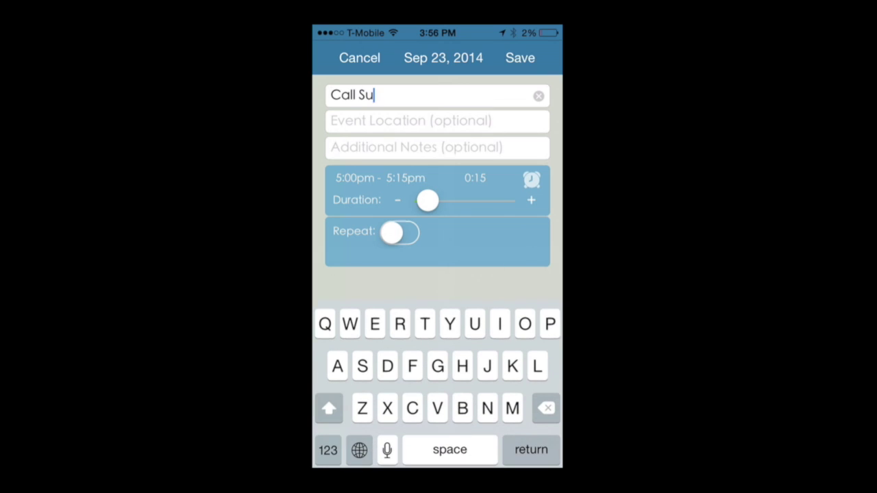
pyautogui.write('pplier')
pyautogui.press('Return')
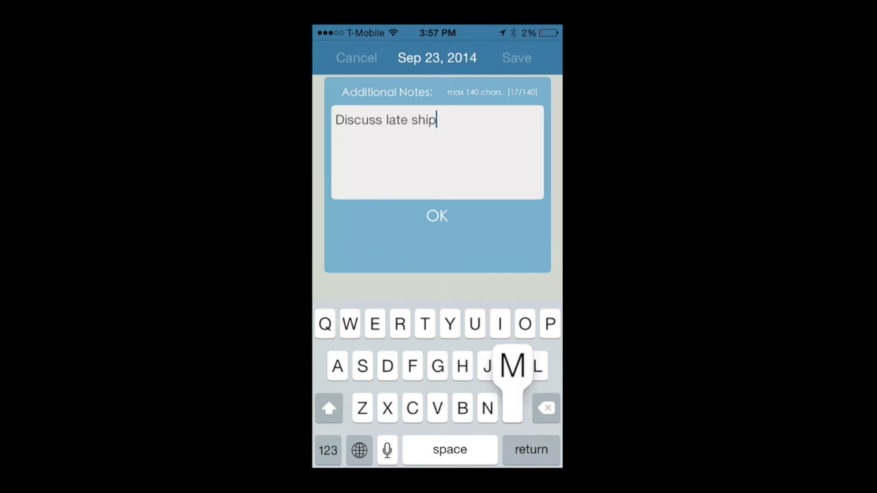
pyautogui.write('me')
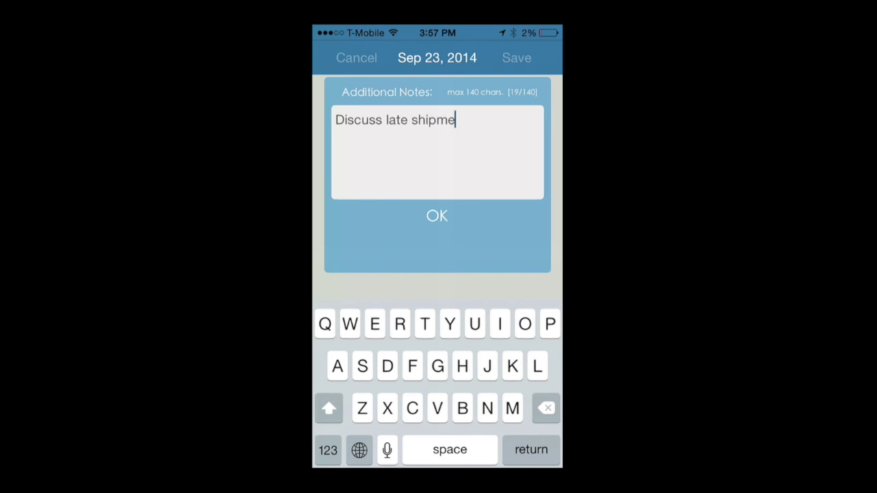
pyautogui.write('nt')
pyautogui.click(436, 215)
# Set two reminders on the event and save it
pyautogui.click(532, 179)
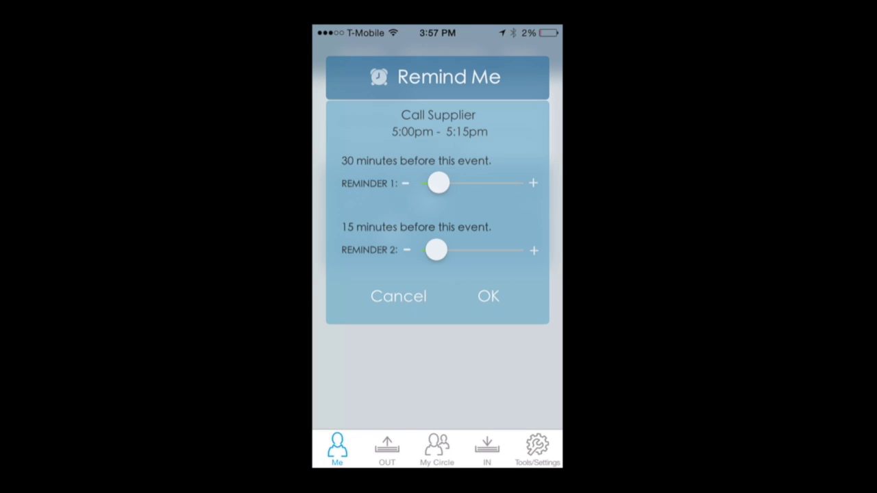
pyautogui.click(488, 296)
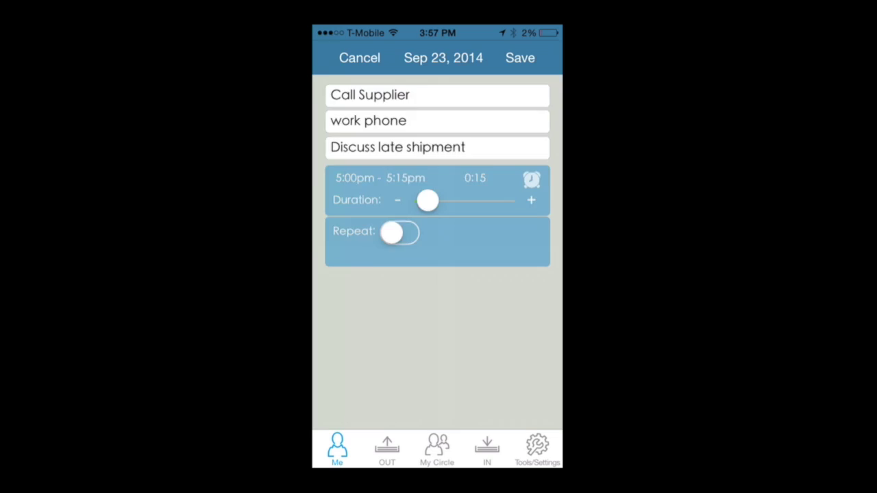
pyautogui.click(519, 57)
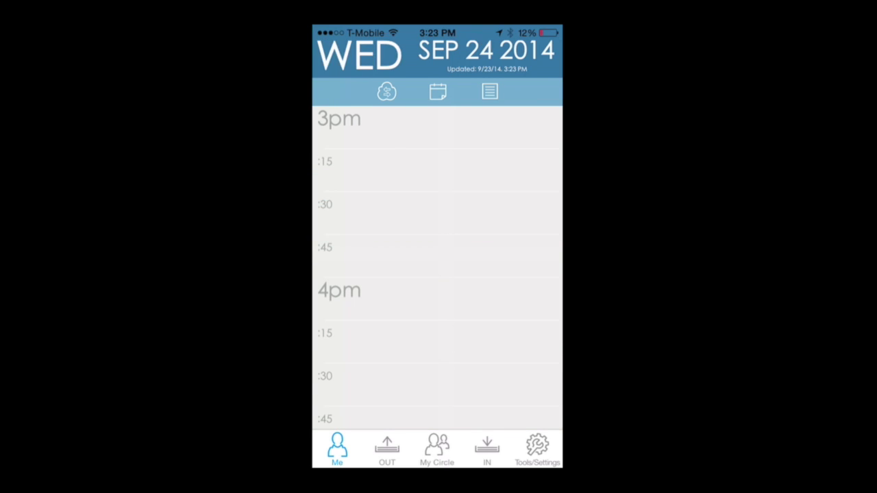
# Browse the coming days and view the 11am Breakfast meeting's details
pyautogui.scroll(-10, 437, 267)
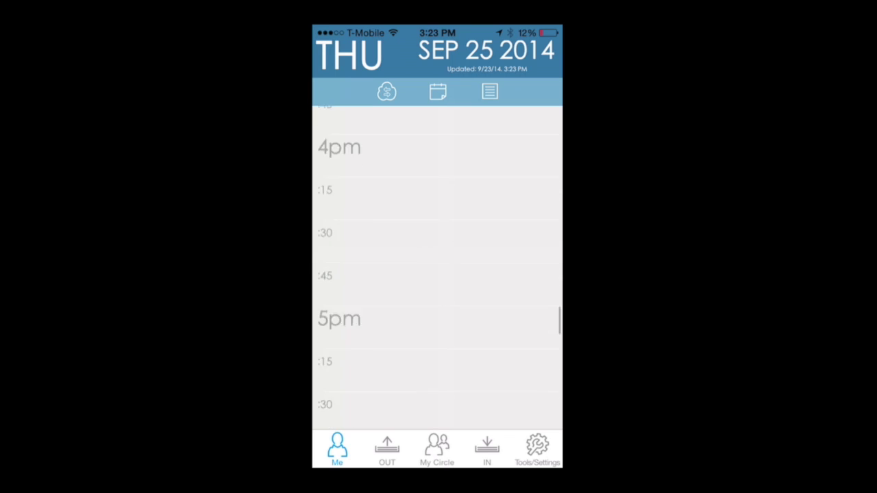
pyautogui.scroll(10, 437, 267)
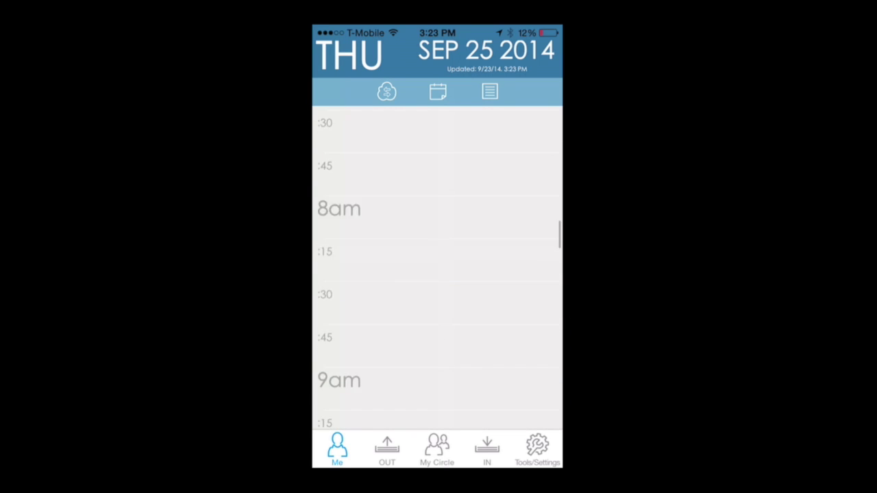
pyautogui.scroll(-5, 437, 267)
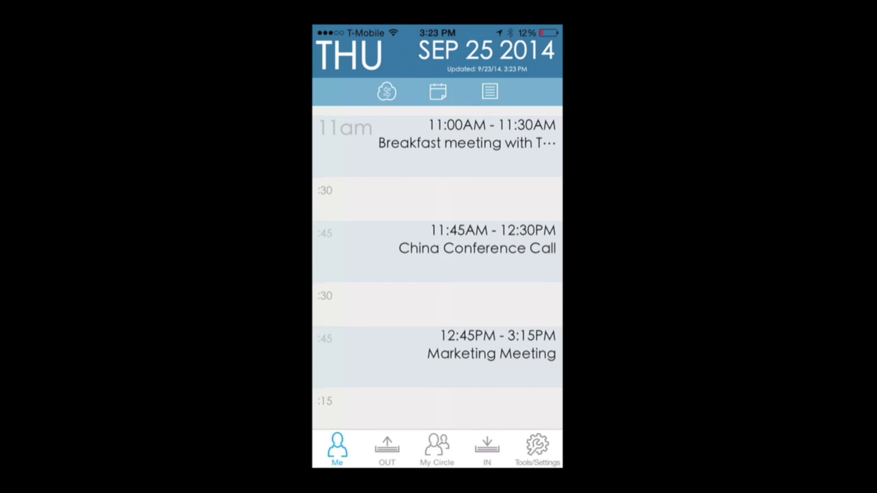
pyautogui.click(466, 142)
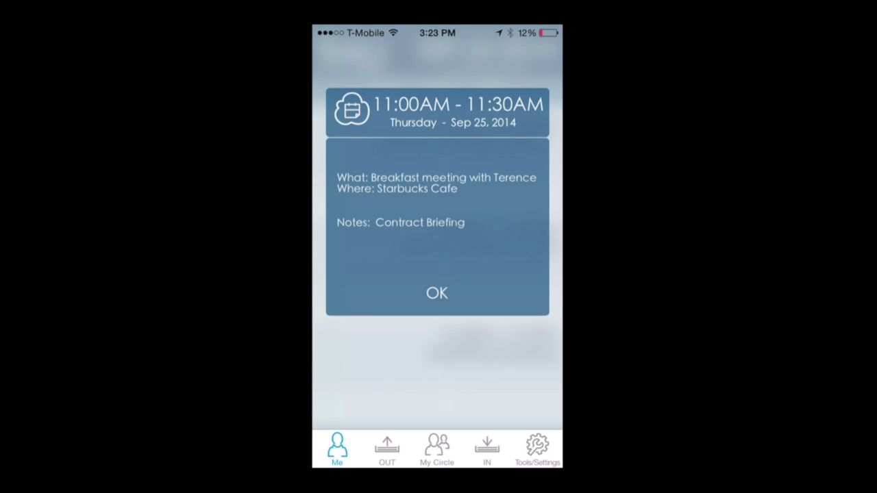
pyautogui.click(437, 292)
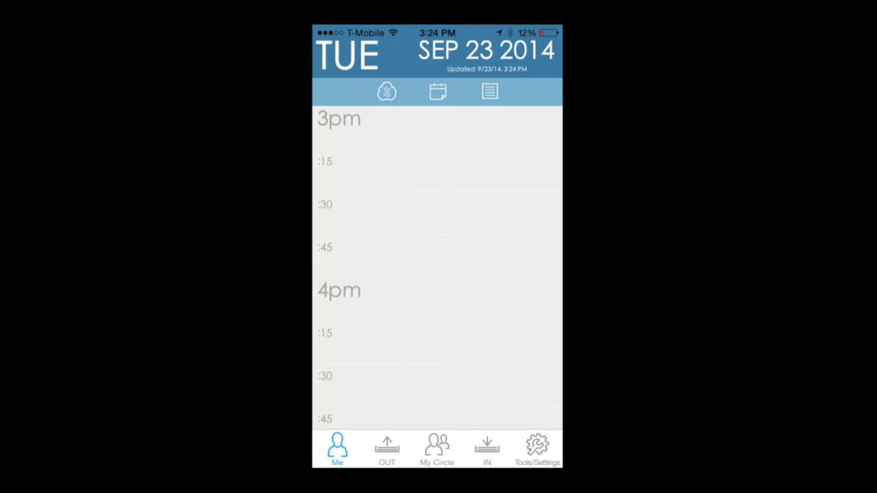
# Check the September 2014 month calendar, then show the list of September events
pyautogui.click(438, 91)
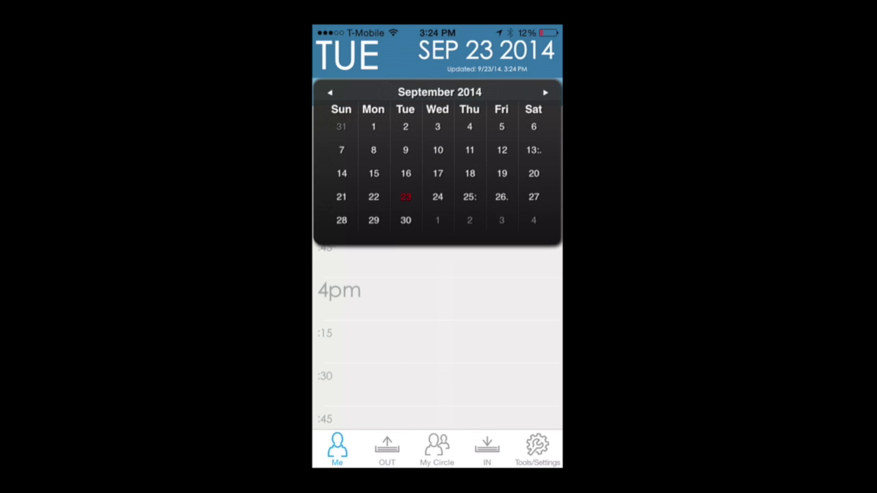
pyautogui.click(438, 91)
pyautogui.click(489, 90)
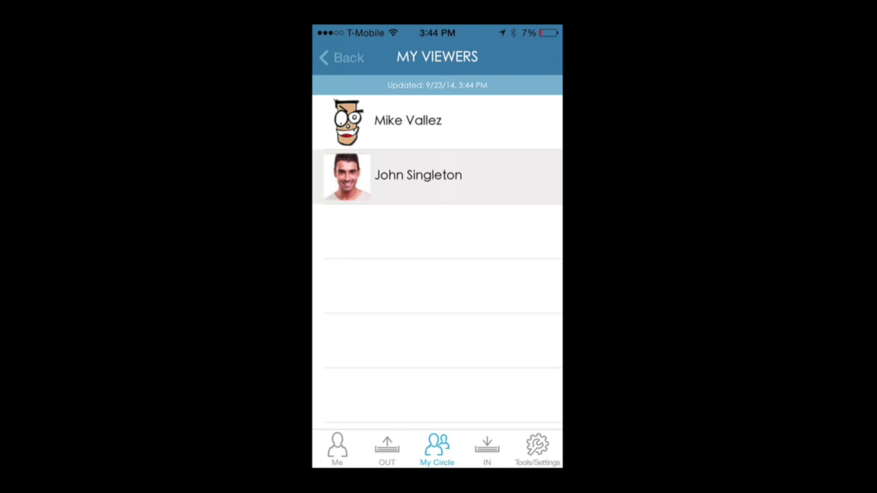
# Give the viewer Full Access Level, then begin a calendar-view request by typing another user's email
pyautogui.click(428, 220)
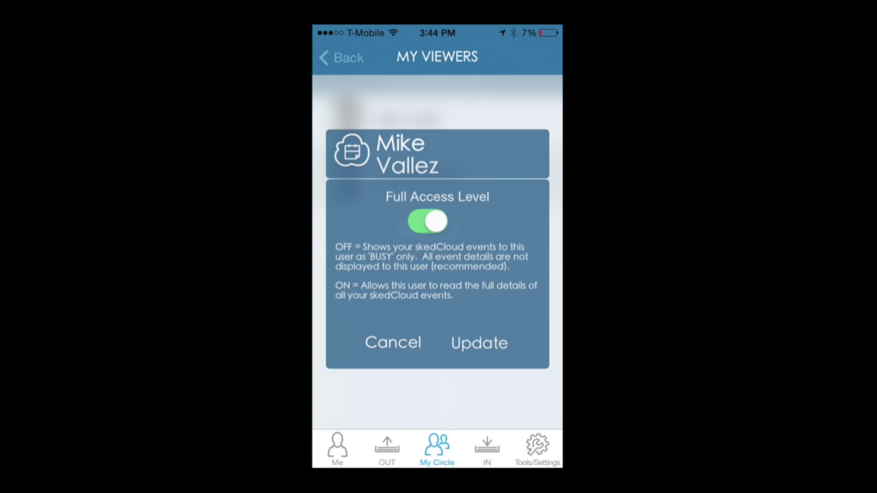
pyautogui.click(479, 343)
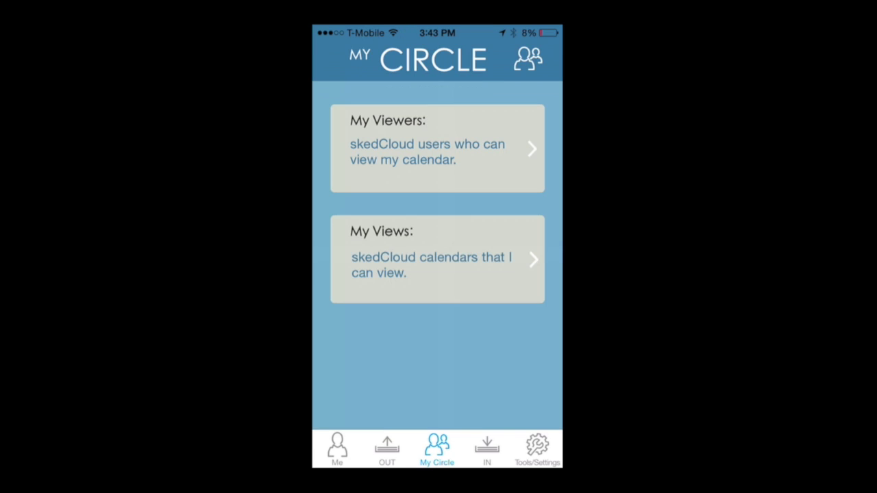
pyautogui.click(542, 56)
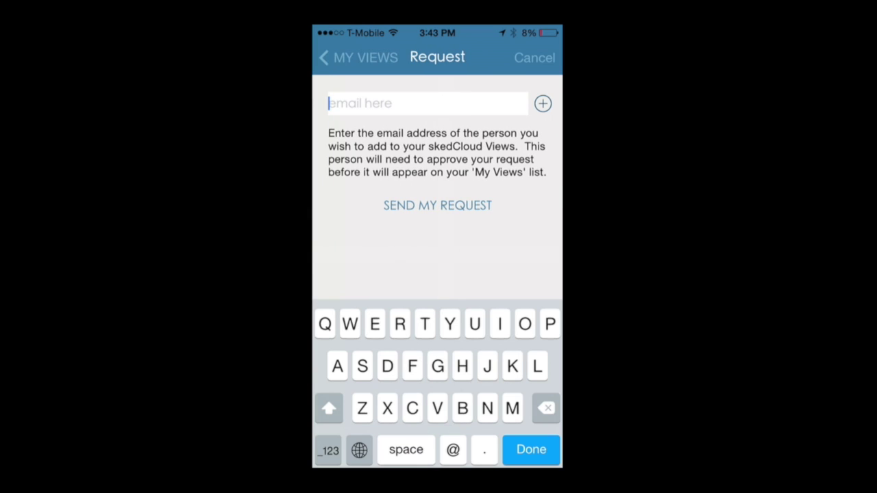
pyautogui.write('craz')
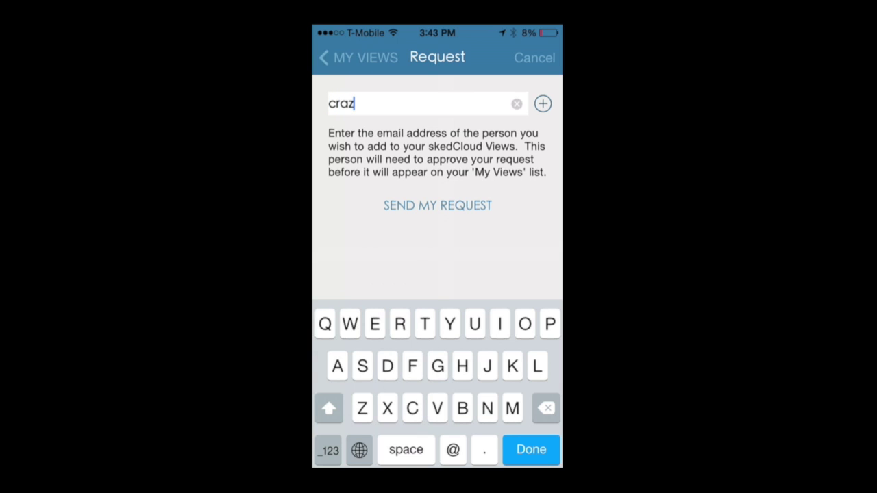
pyautogui.write('y')
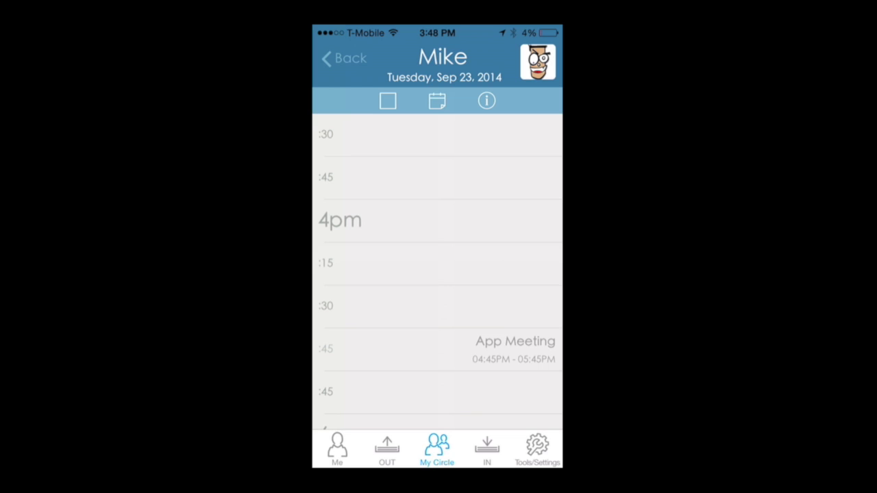
# Show the shared and own calendars side by side, then view the view-options explanation
pyautogui.click(387, 101)
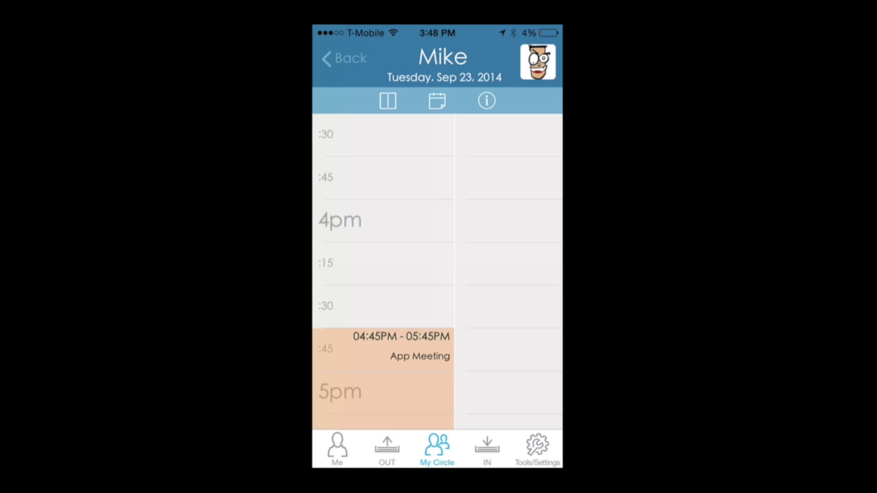
pyautogui.scroll(-3, 383, 274)
pyautogui.scroll(3, 383, 274)
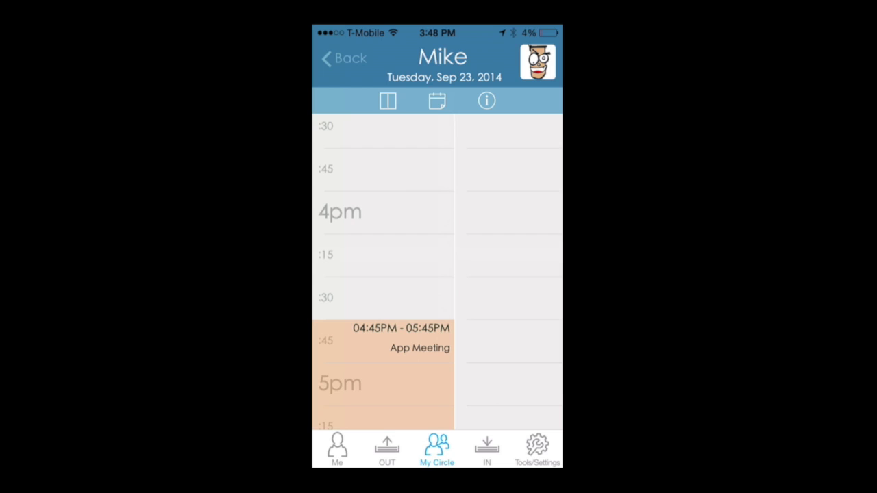
pyautogui.click(486, 101)
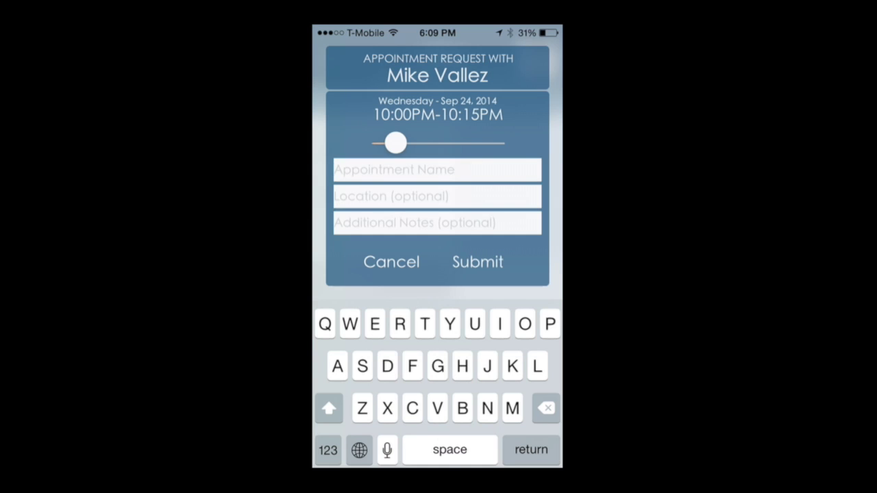
# Submit the appointment request, naming it a call with the contact and noting I will call them
pyautogui.write('c')
pyautogui.press('BackSpace')
pyautogui.write('Call with Mike')
pyautogui.press('Return')
pyautogui.write('I will call')
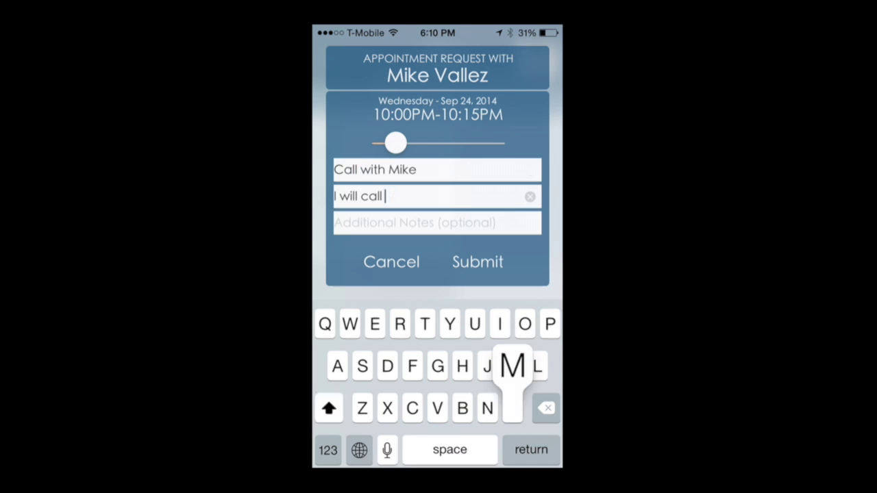
pyautogui.write(' Mike')
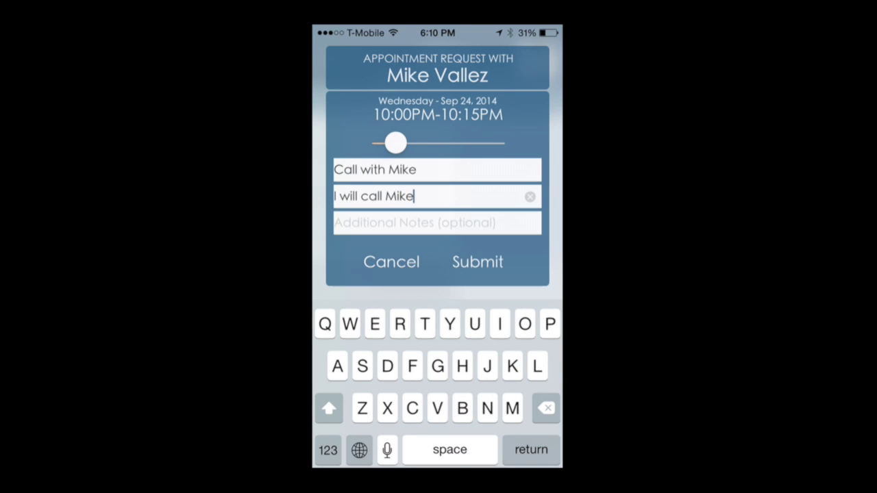
pyautogui.click(327, 449)
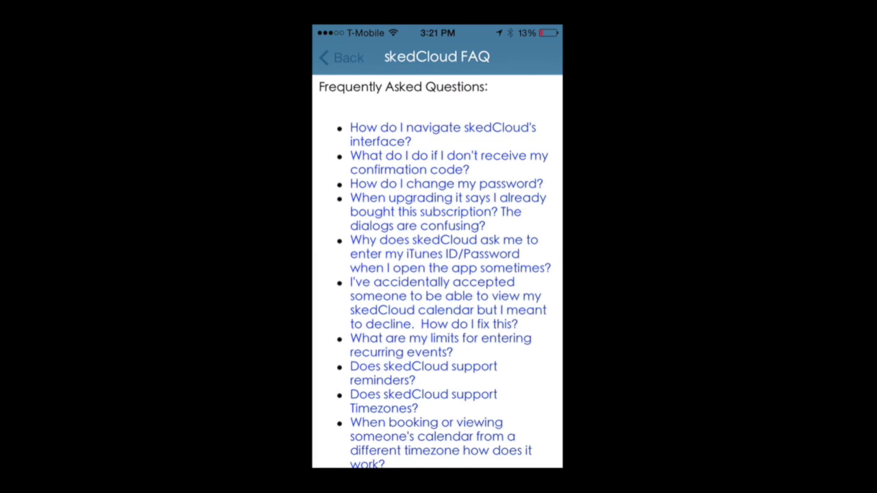
# Scroll down through the full FAQ question list
pyautogui.scroll(-2, 437, 273)
pyautogui.scroll(-2, 437, 274)
pyautogui.scroll(-2, 437, 274)
pyautogui.scroll(-2, 437, 274)
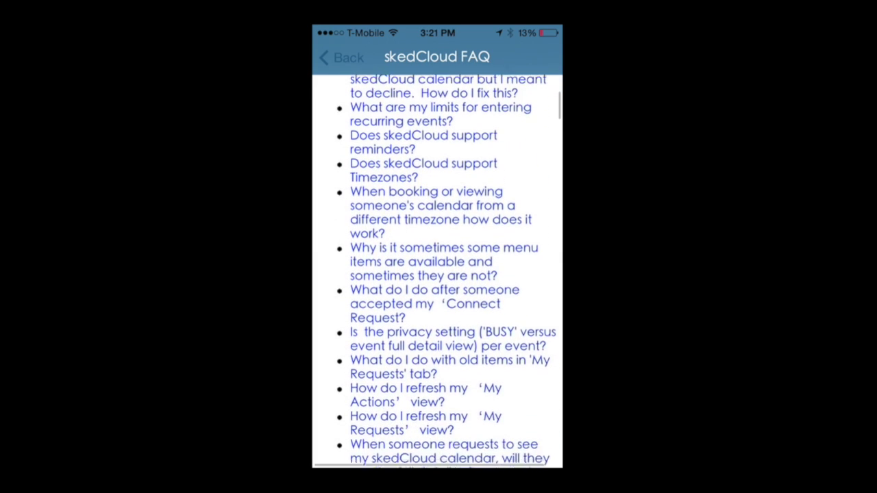
pyautogui.scroll(-1, 437, 274)
pyautogui.scroll(-5, 437, 274)
pyautogui.scroll(-4, 437, 274)
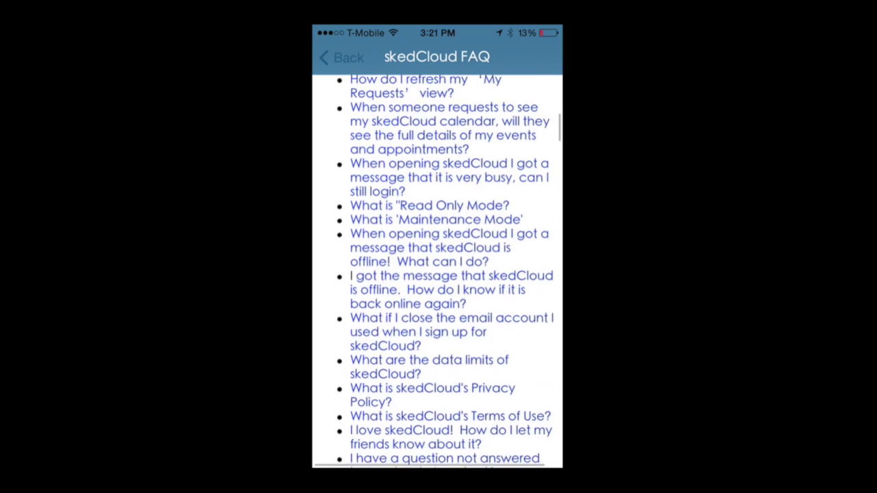
pyautogui.scroll(-4, 437, 274)
pyautogui.scroll(-2, 437, 274)
pyautogui.scroll(-3, 437, 274)
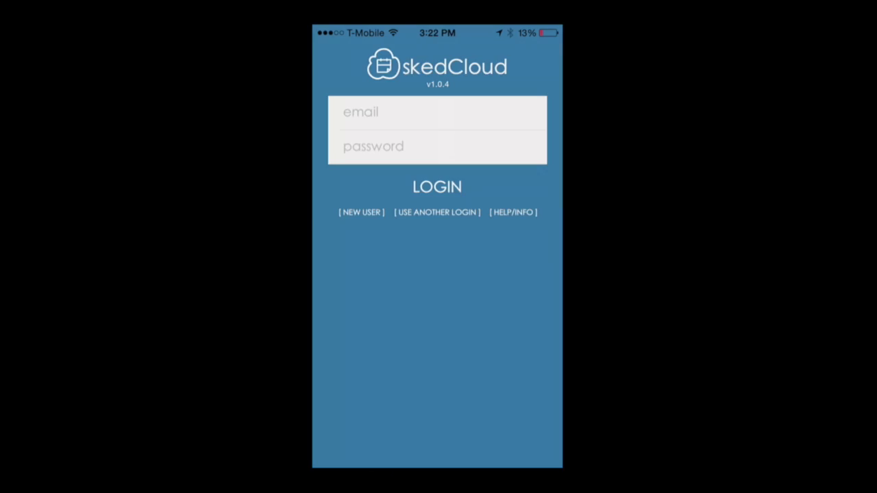